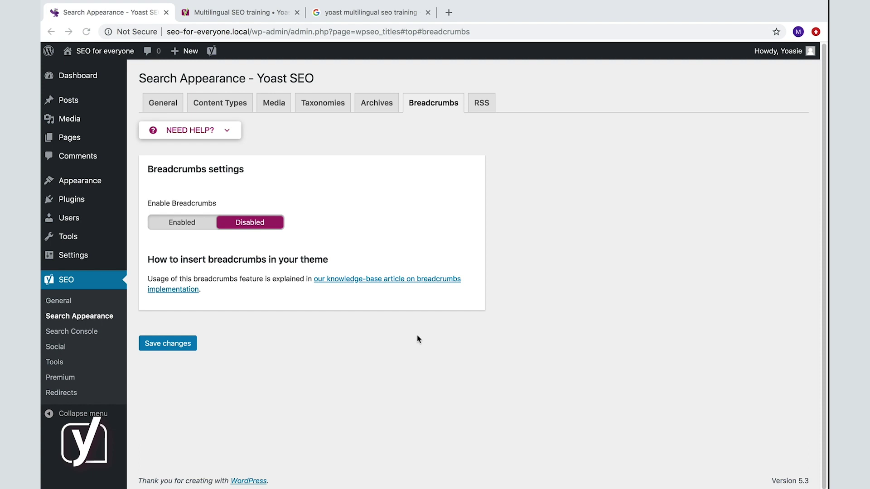
# Switch to the Yoast Multilingual SEO training page tab to see its breadcrumb trail
pyautogui.click(238, 38)
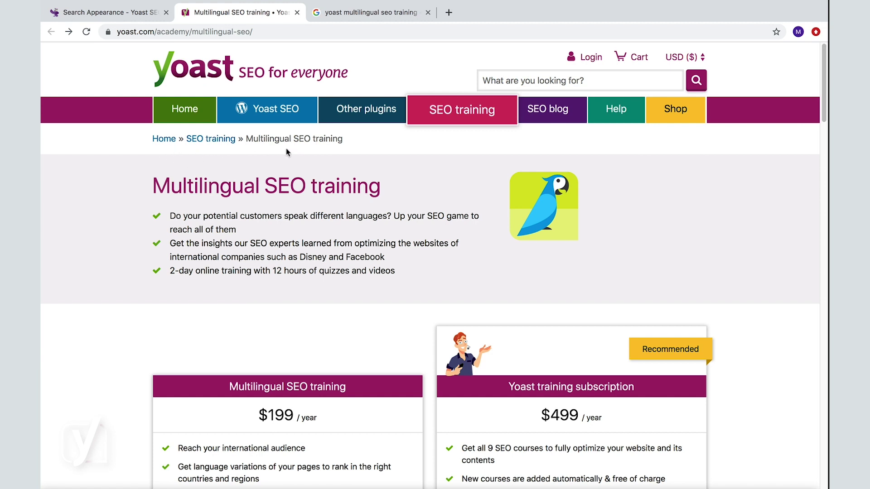
pyautogui.click(204, 140)
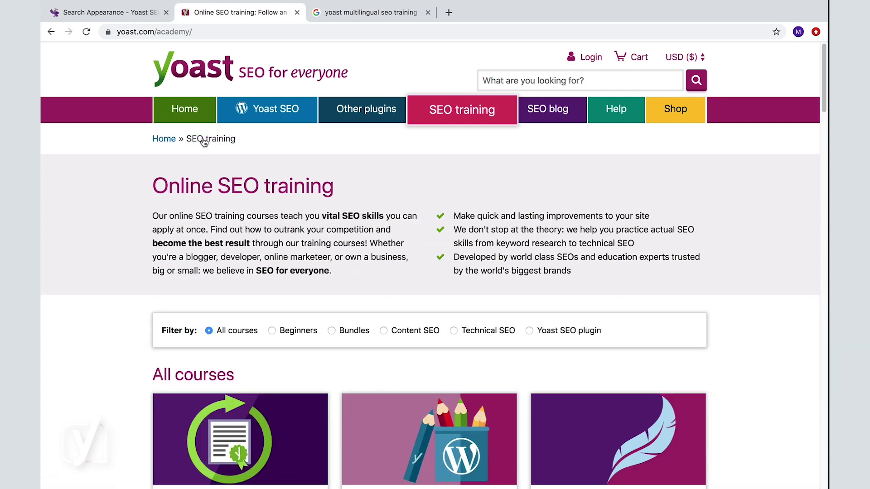
pyautogui.click(165, 142)
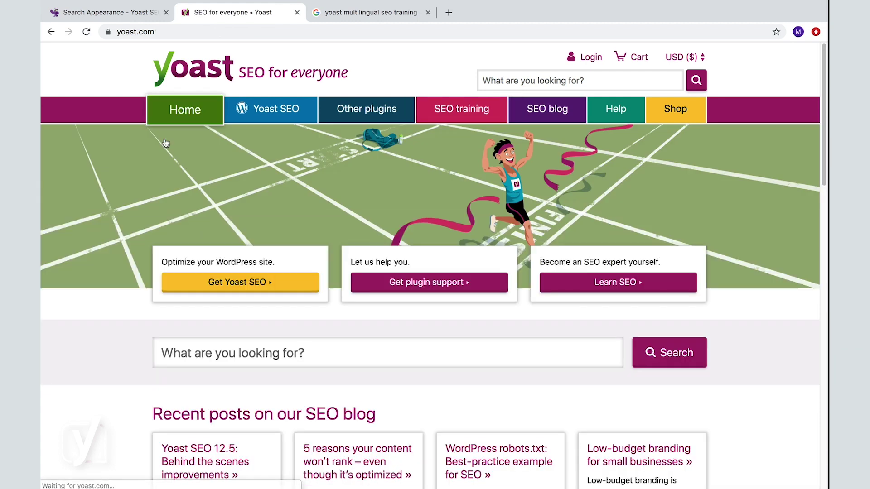
pyautogui.click(50, 32)
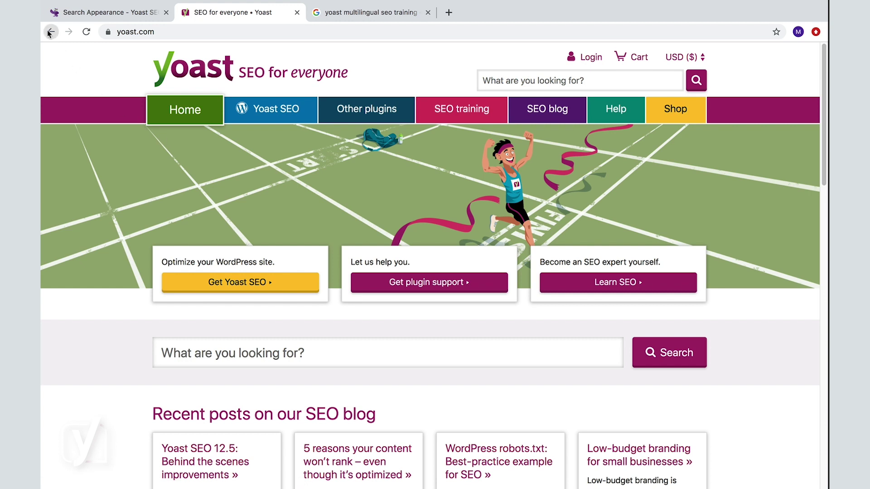
pyautogui.click(49, 32)
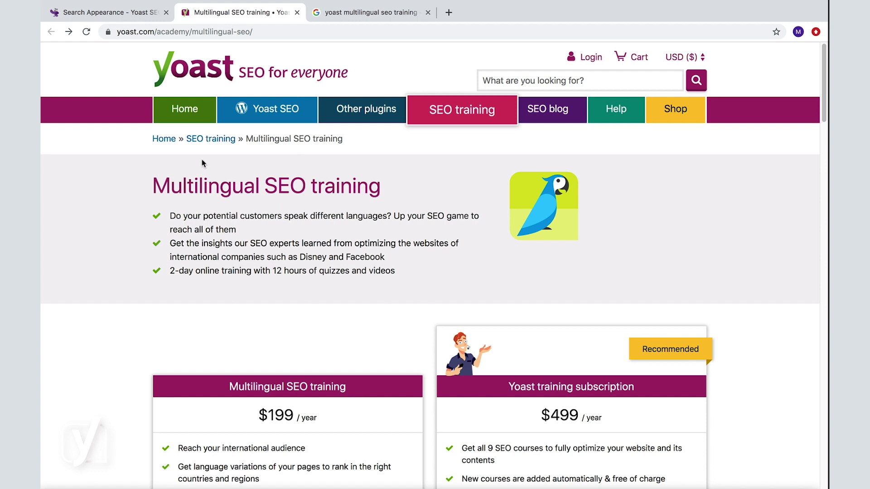
# View the Google results for 'yoast multilingual seo training' down to Yoast's breadcrumb path
pyautogui.click(358, 13)
pyautogui.scroll(-2, 356, 263)
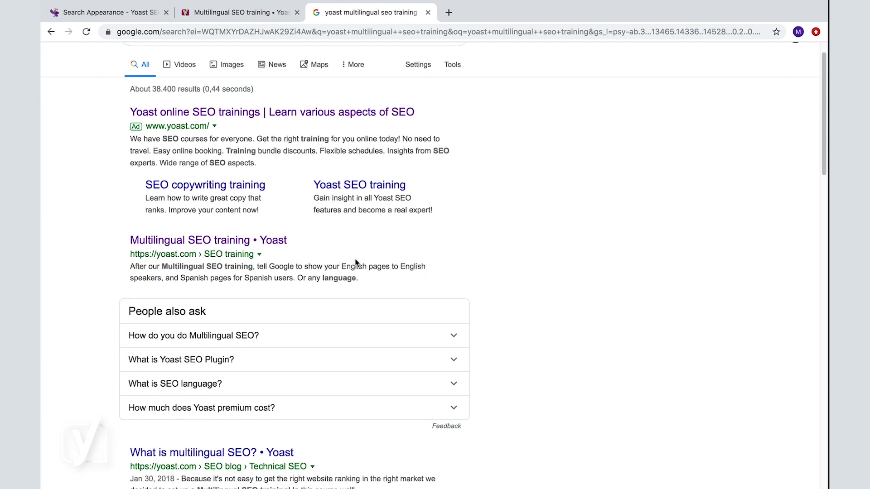
pyautogui.scroll(-2, 355, 263)
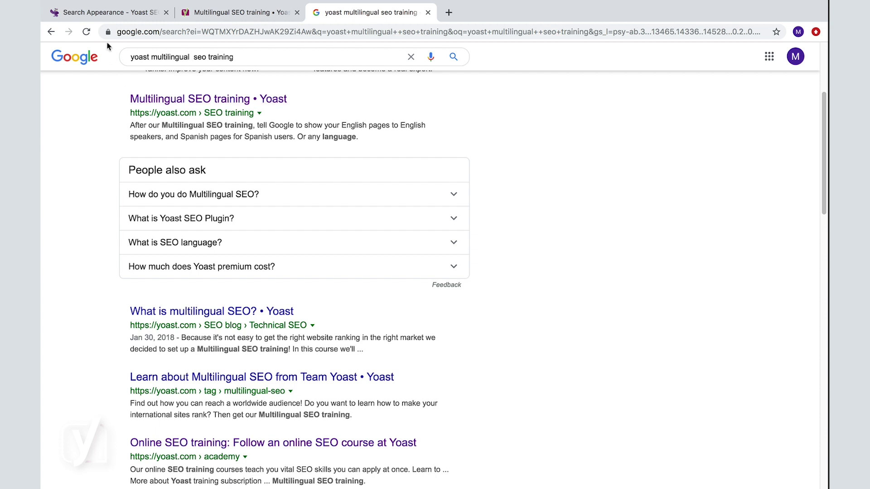
# Return to Yoast breadcrumbs settings and open the 'Implement Yoast SEO breadcrumbs' article
pyautogui.click(109, 16)
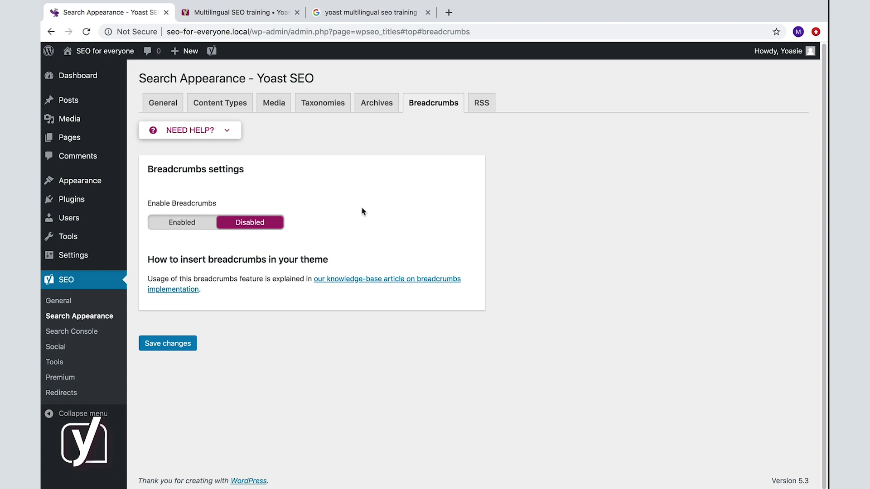
pyautogui.click(351, 279)
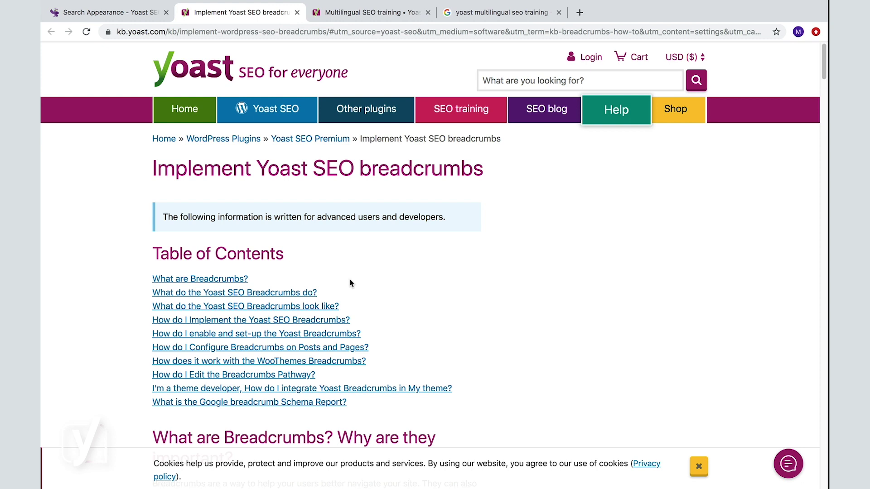
# Read through the Implement Yoast SEO breadcrumbs article, then return to the breadcrumbs settings
pyautogui.scroll(-1, 350, 283)
pyautogui.scroll(-2, 350, 283)
pyautogui.scroll(-1, 351, 283)
pyautogui.scroll(-2, 350, 283)
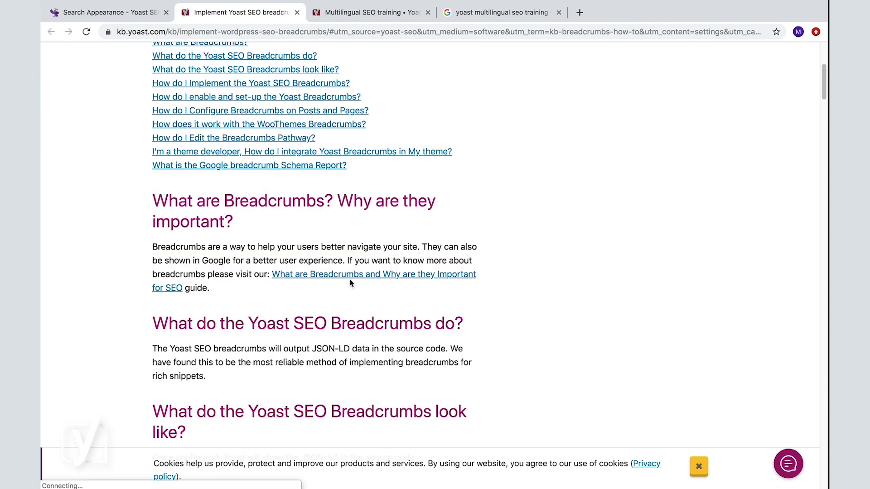
pyautogui.scroll(-1, 351, 282)
pyautogui.scroll(-2, 350, 283)
pyautogui.scroll(-2, 350, 279)
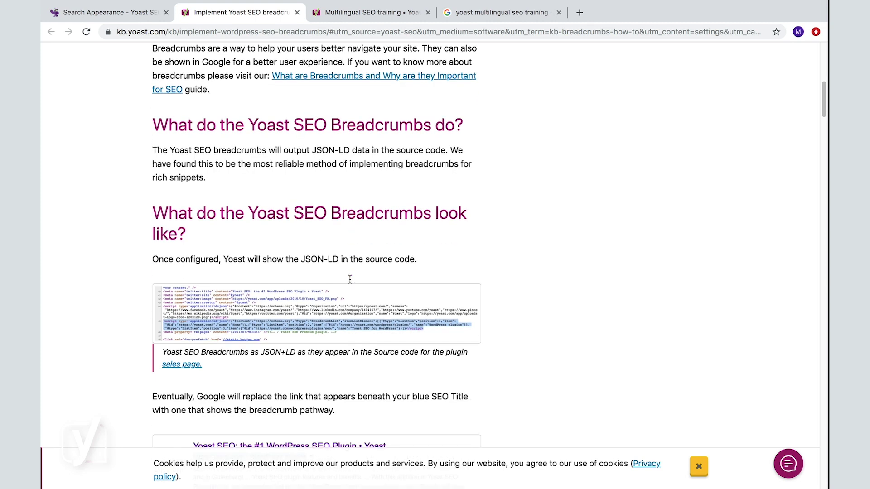
pyautogui.scroll(-2, 350, 279)
pyautogui.scroll(-2, 350, 279)
pyautogui.scroll(-1, 350, 280)
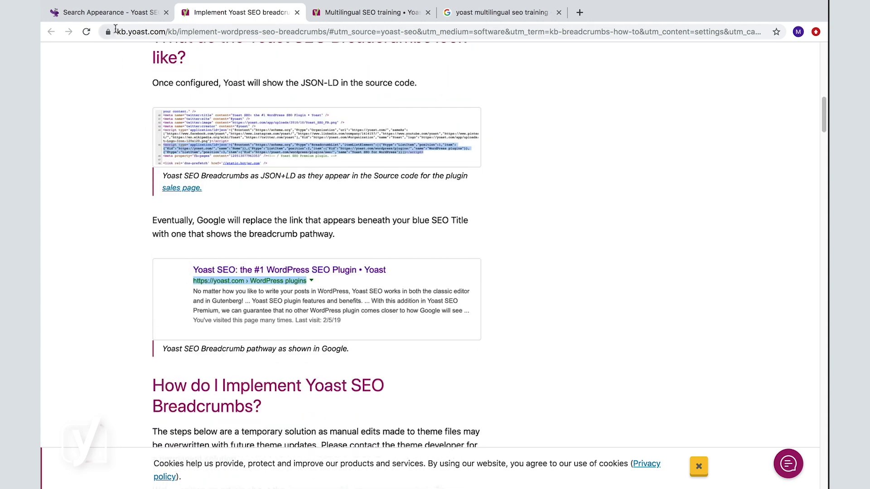
pyautogui.click(118, 13)
# Enable breadcrumbs and set the breadcrumb path prefix to 'You are here'
pyautogui.click(189, 227)
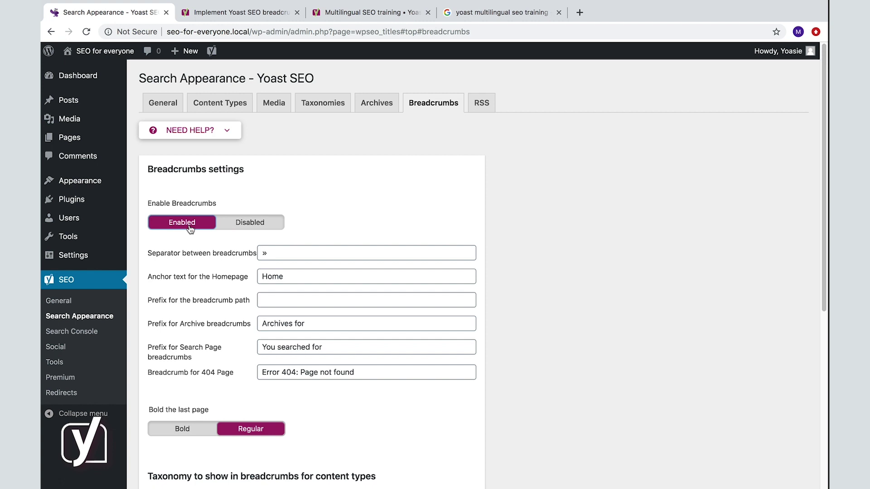
pyautogui.scroll(-2, 421, 226)
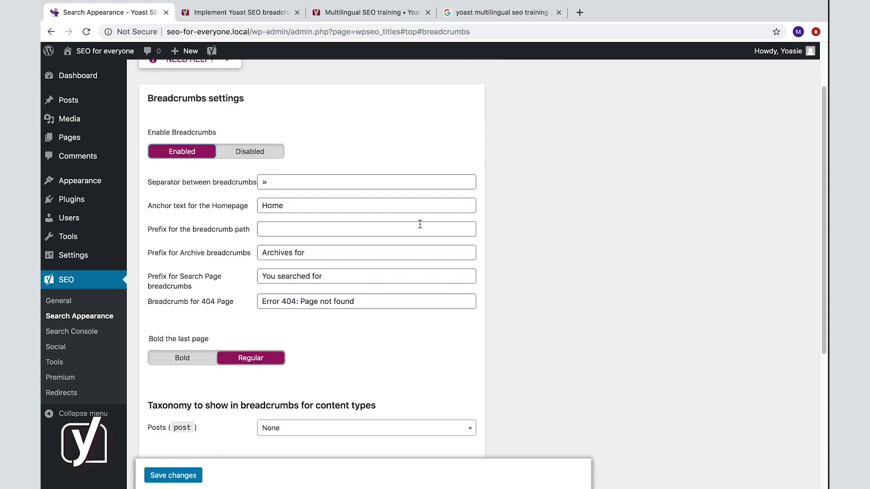
pyautogui.click(274, 178)
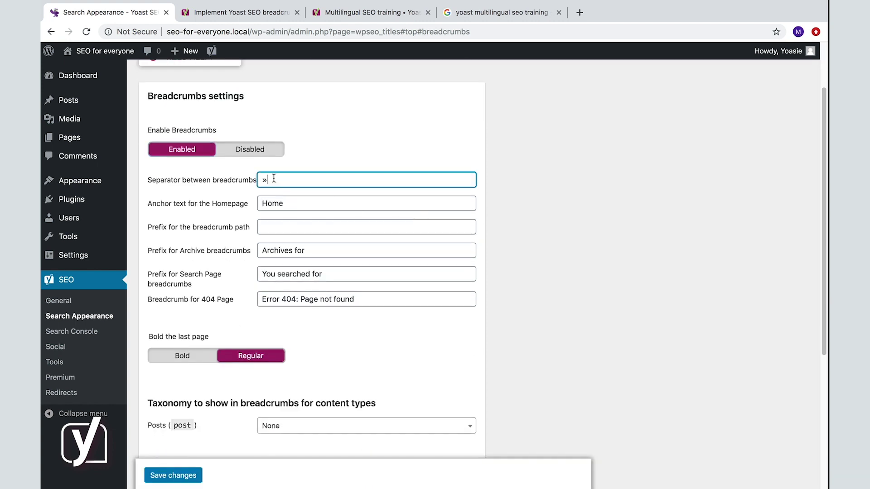
pyautogui.click(287, 202)
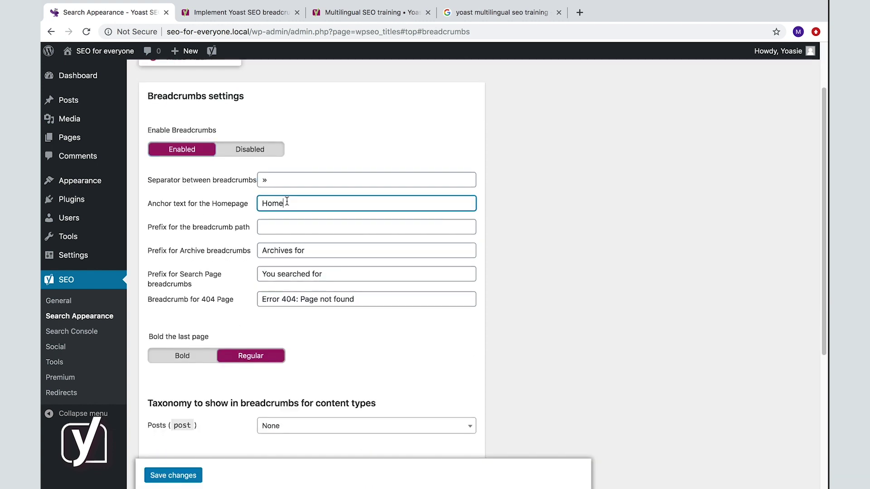
pyautogui.click(261, 228)
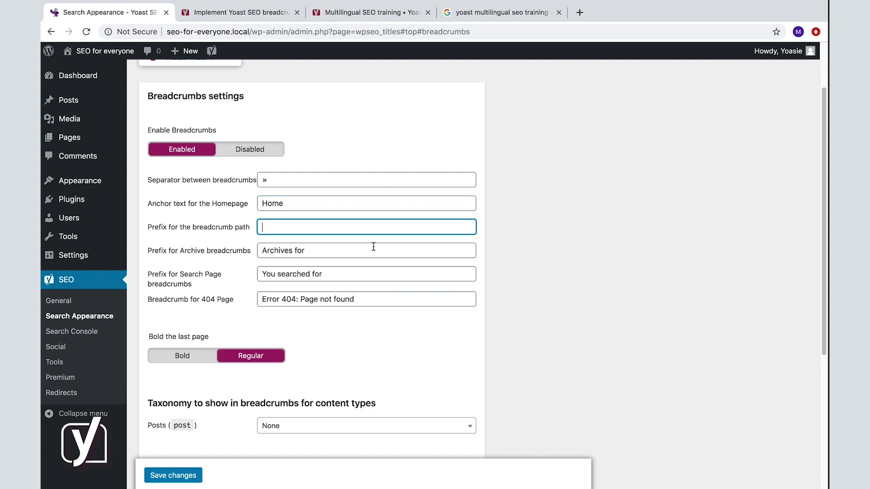
pyautogui.write('You')
pyautogui.write(' are here')
# Review the archive, search and 404 breadcrumb texts, leaving their defaults
pyautogui.click(310, 251)
pyautogui.click(325, 272)
pyautogui.click(358, 299)
pyautogui.scroll(-3, 359, 297)
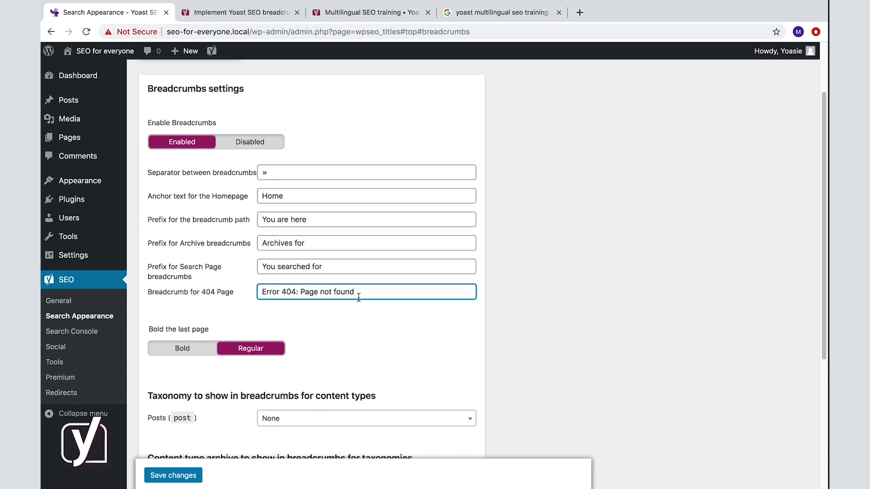
pyautogui.scroll(-1, 359, 297)
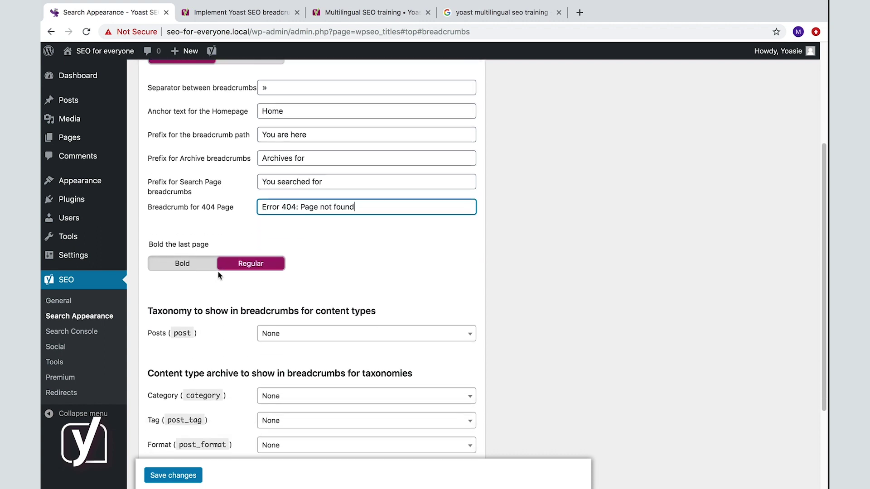
# Keep the last breadcrumb page in Regular weight rather than Bold
pyautogui.click(179, 267)
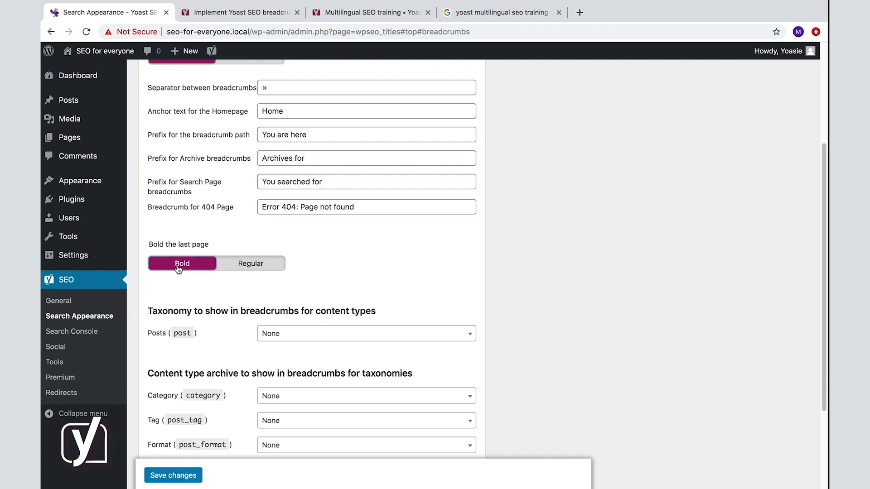
pyautogui.click(268, 269)
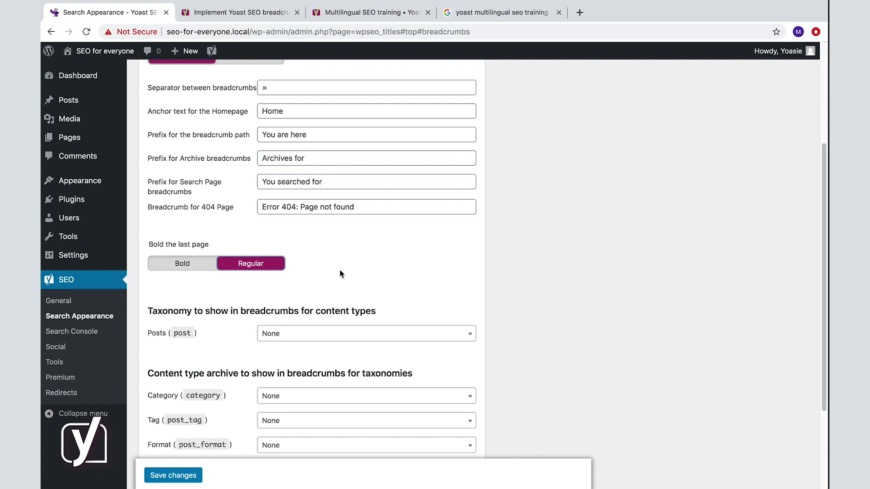
pyautogui.scroll(-1, 341, 274)
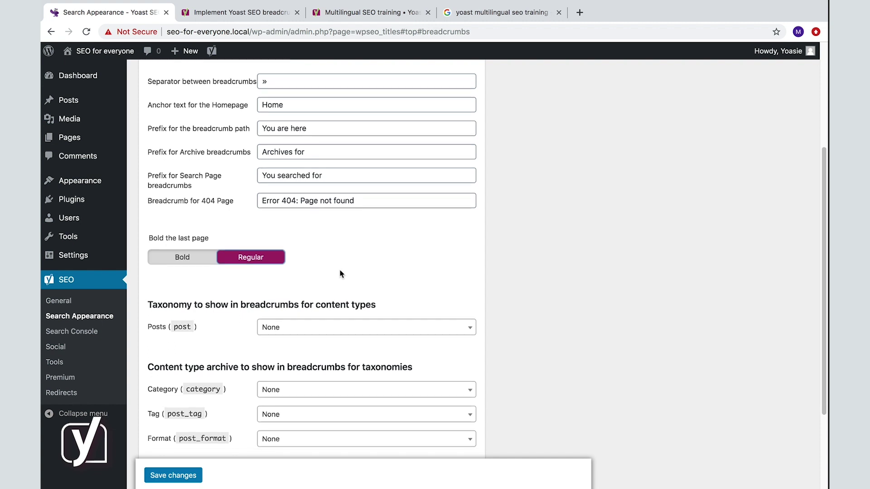
pyautogui.scroll(-2, 341, 274)
pyautogui.scroll(-1, 341, 274)
pyautogui.scroll(-2, 341, 273)
pyautogui.scroll(-1, 341, 273)
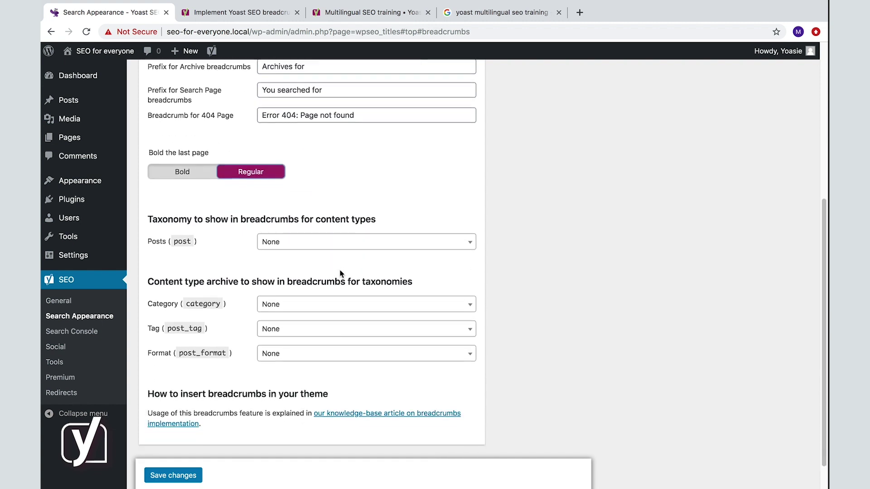
# Set the Posts content-type breadcrumb taxonomy to Category
pyautogui.click(352, 247)
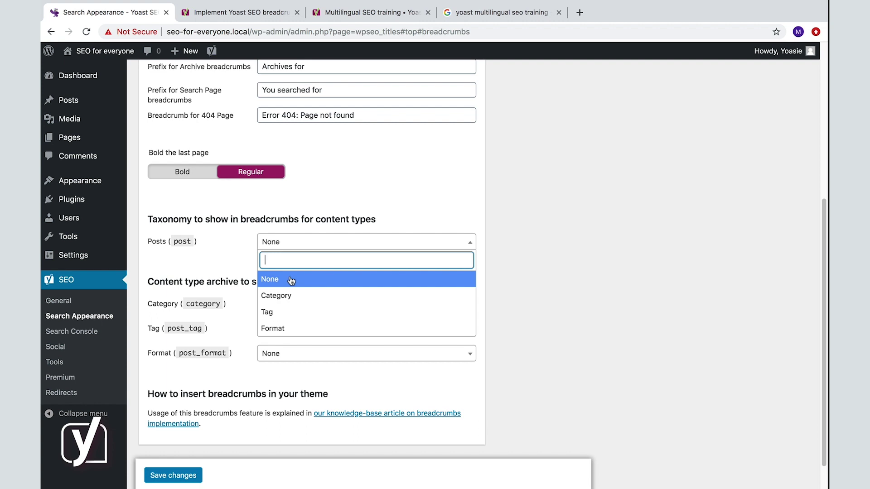
pyautogui.click(290, 296)
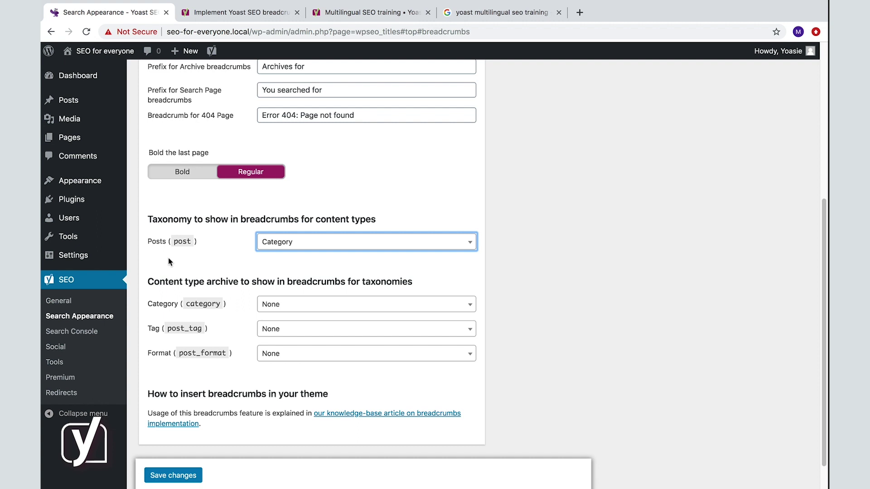
pyautogui.click(302, 243)
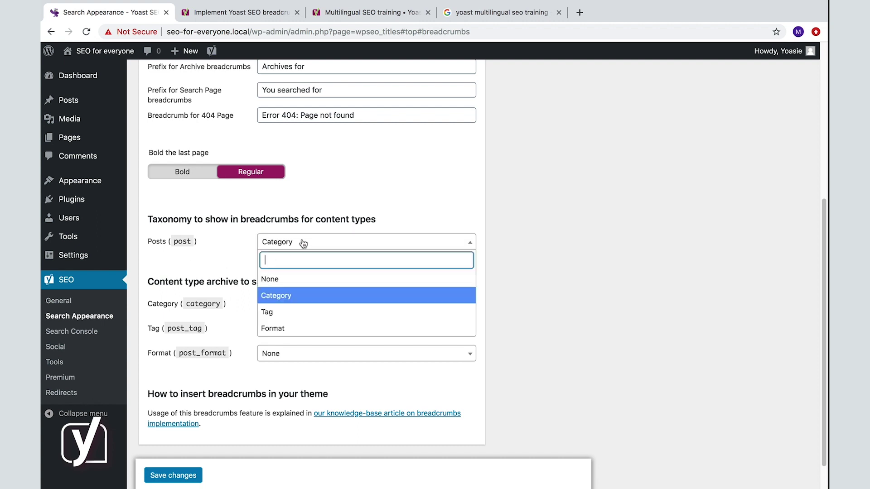
pyautogui.click(303, 244)
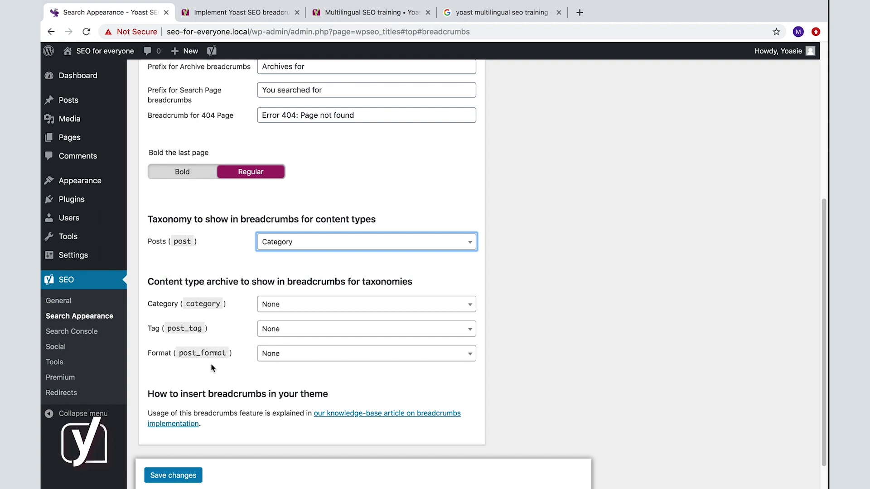
pyautogui.scroll(-2, 211, 368)
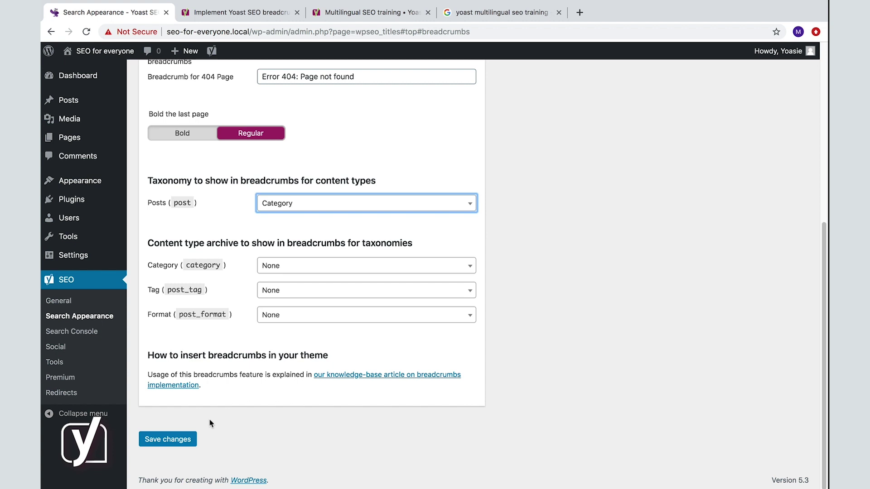
# Leave Category, Tag and Format archive options at None and save the breadcrumb settings
pyautogui.click(304, 271)
pyautogui.click(303, 294)
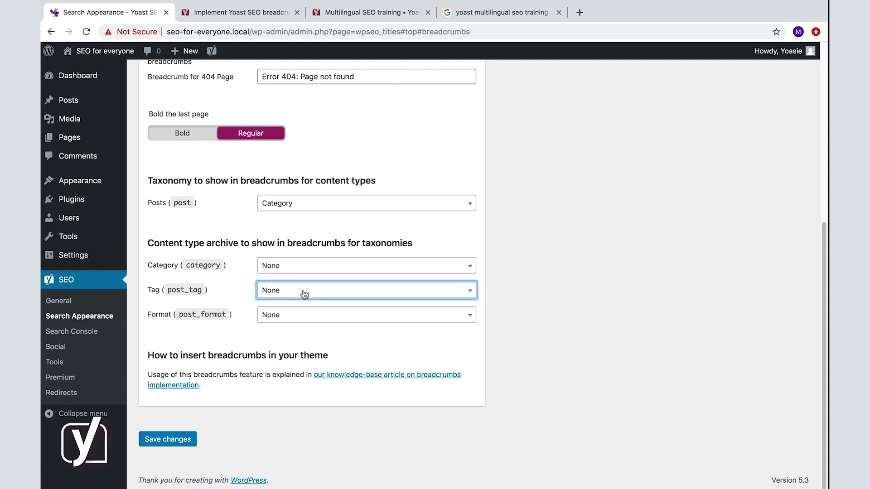
pyautogui.click(300, 316)
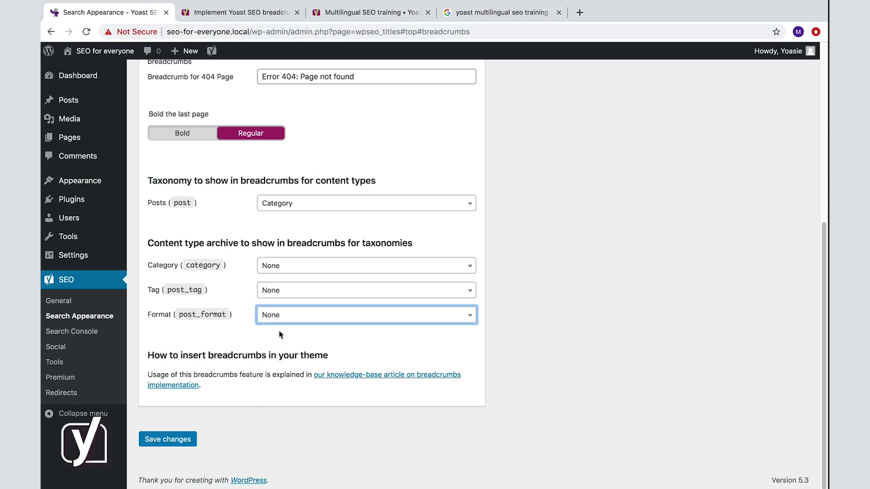
pyautogui.click(279, 335)
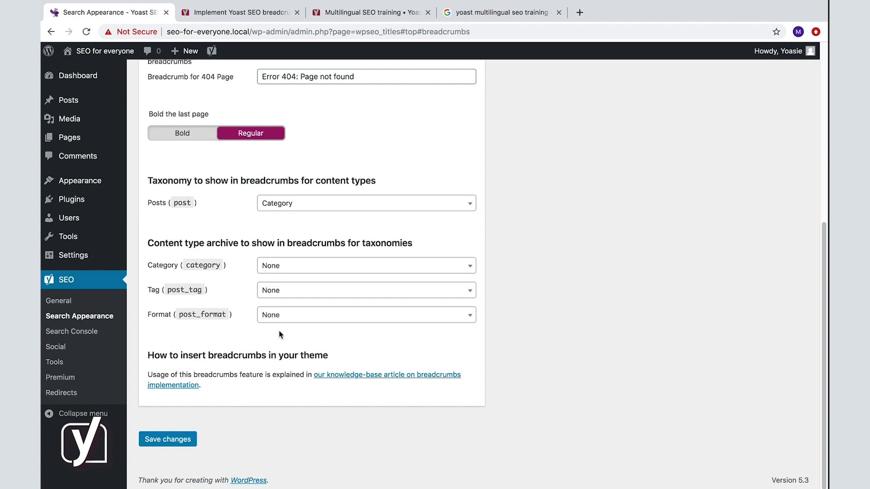
pyautogui.click(171, 440)
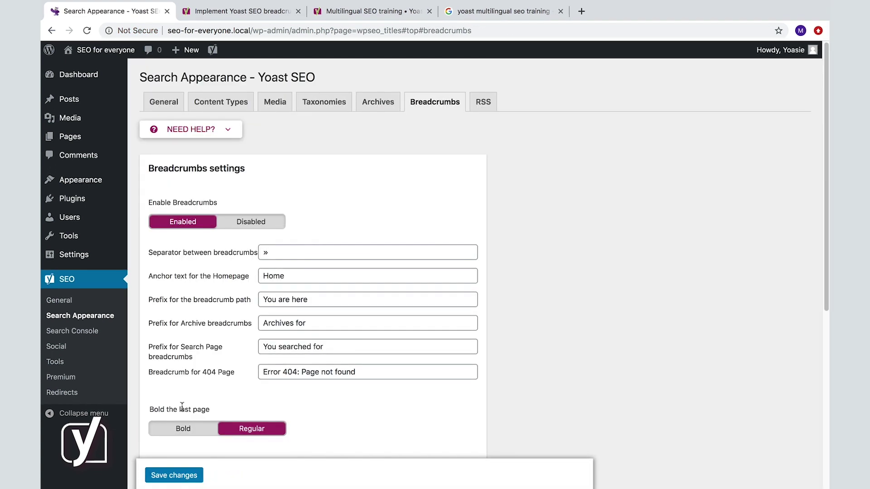
# Create and publish a new page titled 'Blog'
pyautogui.click(77, 139)
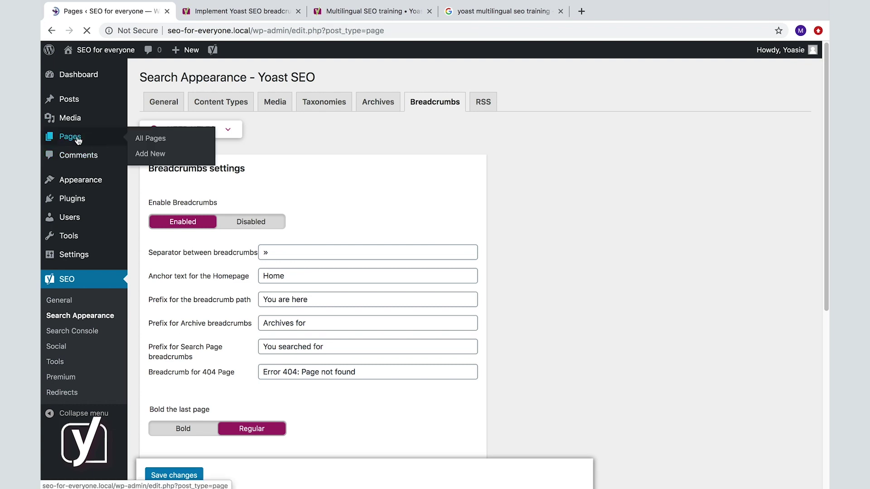
pyautogui.click(202, 79)
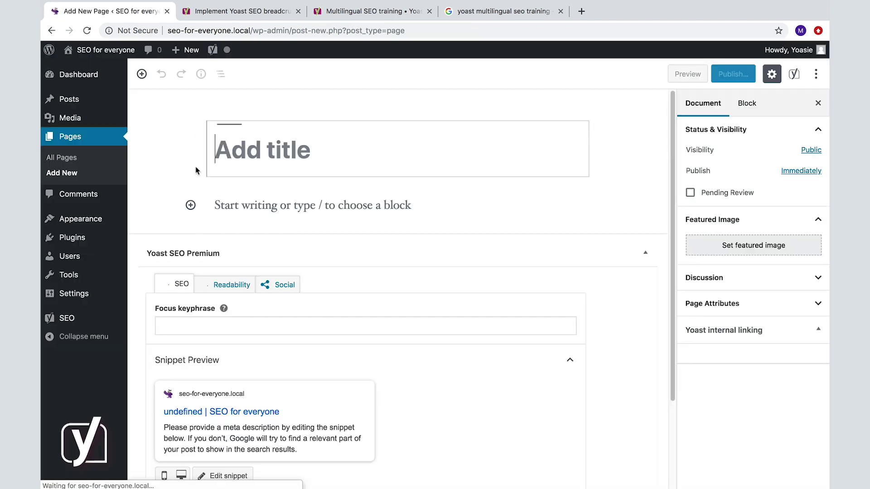
pyautogui.write('Blog')
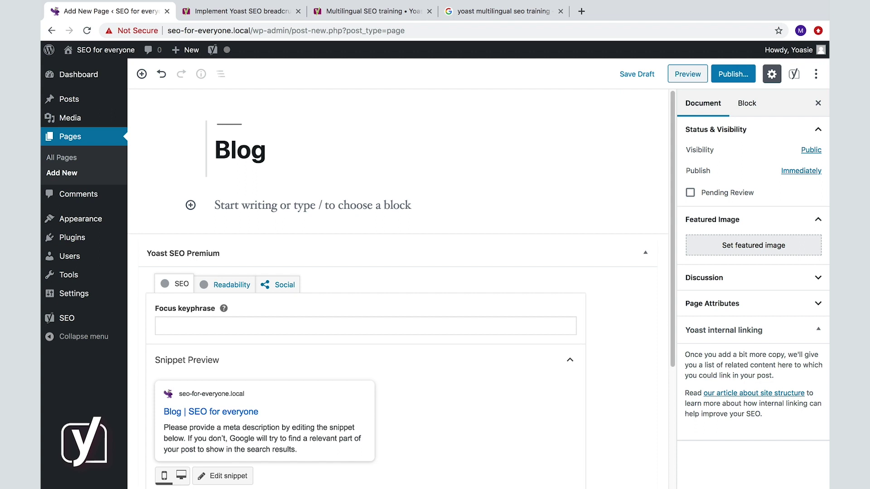
pyautogui.click(734, 74)
pyautogui.click(767, 76)
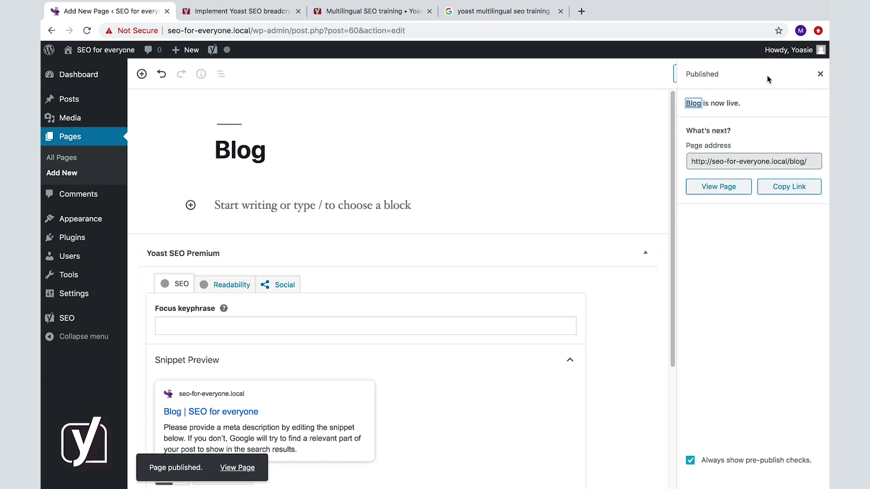
pyautogui.moveTo(81, 219)
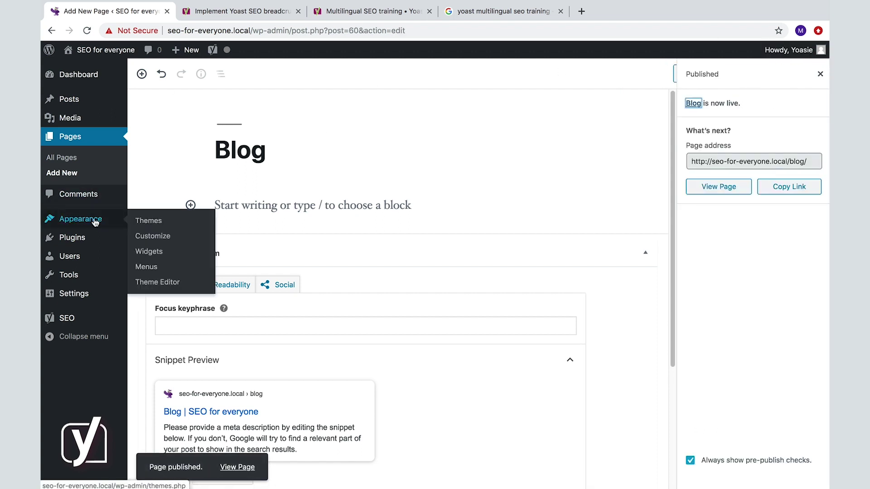
# In the Customizer, set a static homepage with Blog as the posts page and publish
pyautogui.click(151, 236)
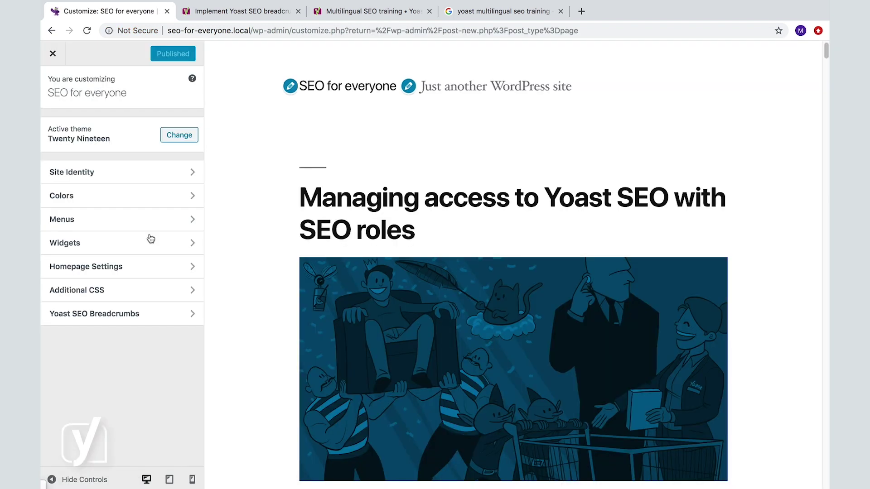
pyautogui.click(89, 266)
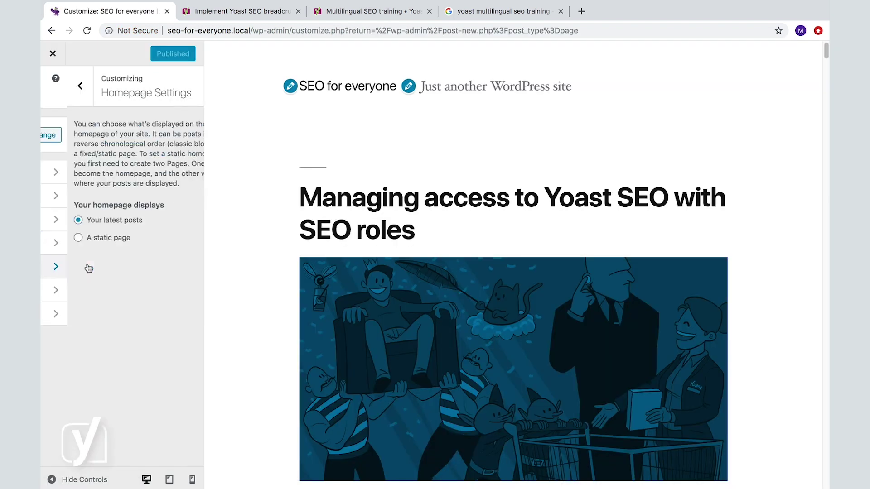
pyautogui.click(51, 238)
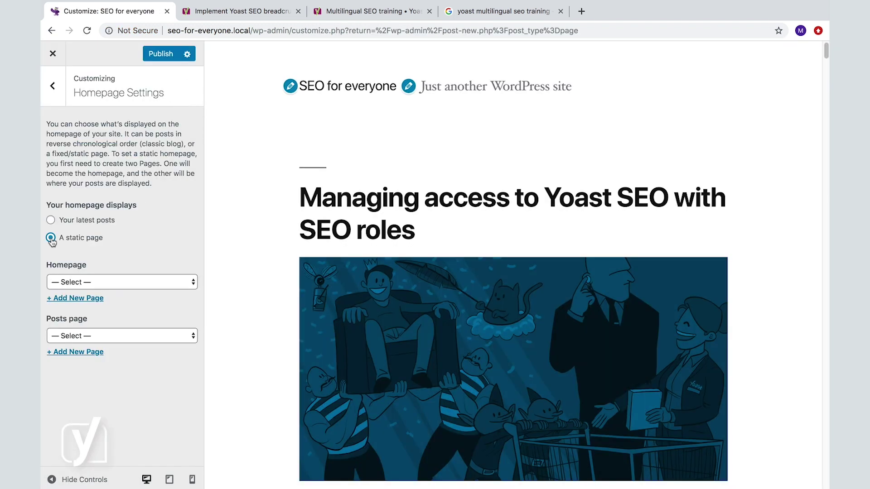
pyautogui.click(78, 338)
pyautogui.click(73, 345)
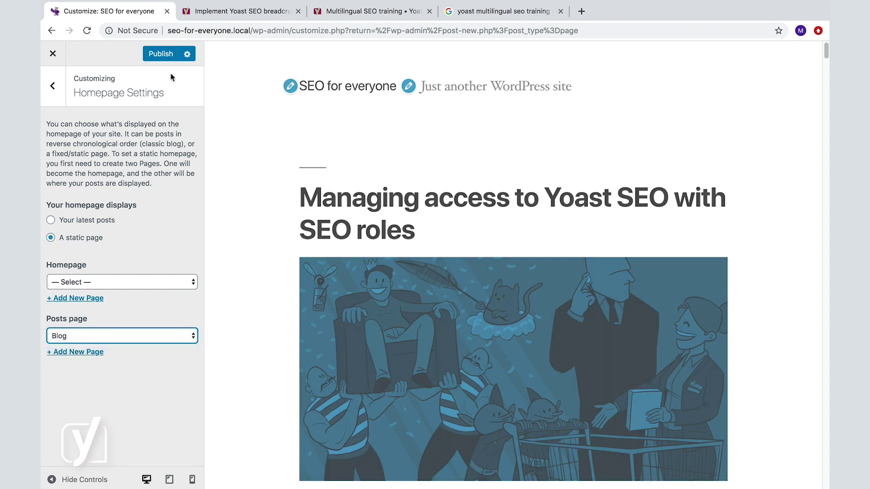
pyautogui.click(167, 53)
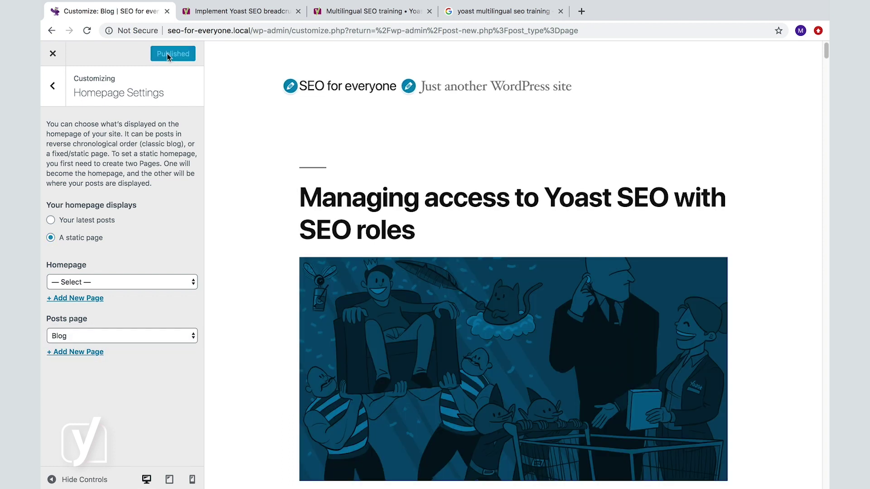
pyautogui.click(53, 85)
pyautogui.click(53, 55)
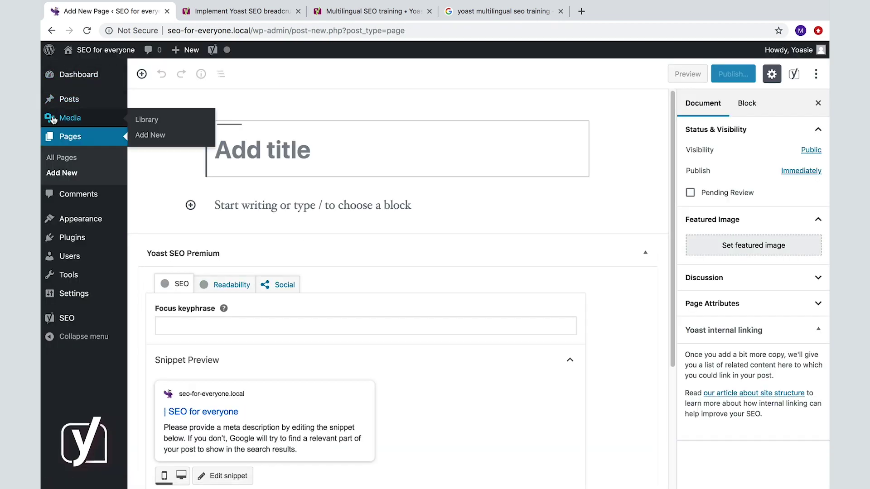
# Set the Category archive breadcrumb to the Blog page in Yoast's Breadcrumbs settings
pyautogui.moveTo(67, 319)
pyautogui.click(165, 335)
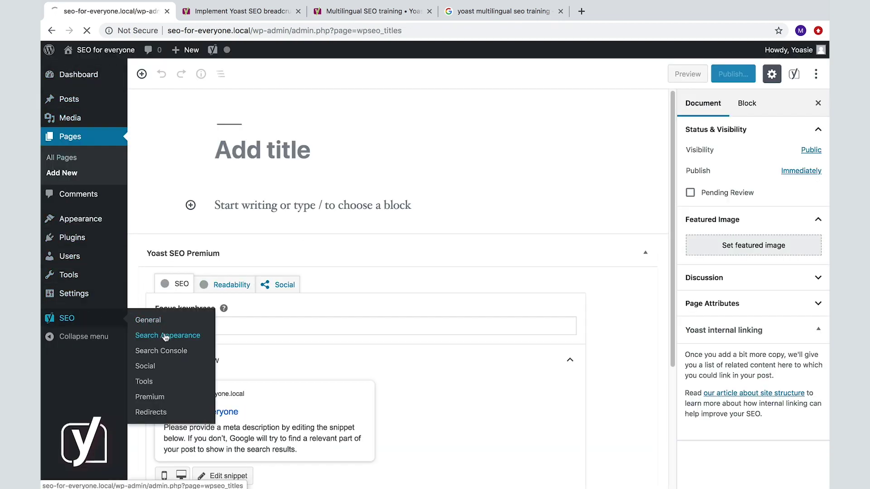
pyautogui.click(440, 110)
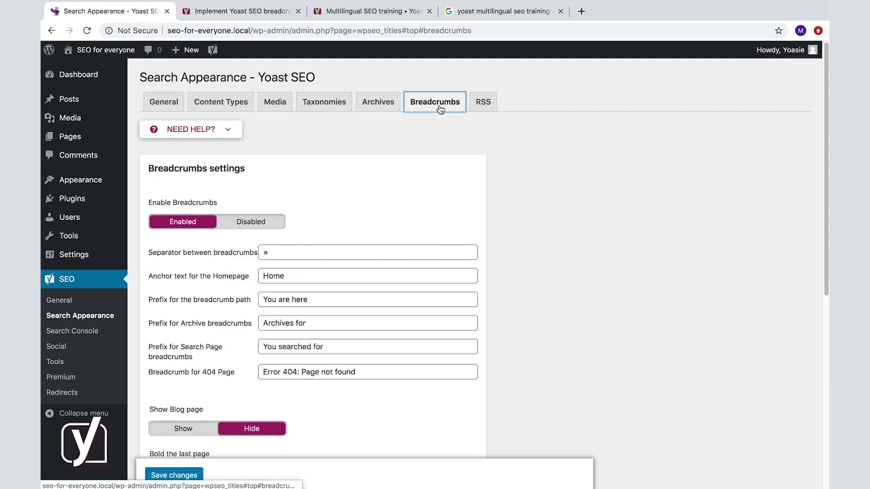
pyautogui.scroll(-7, 332, 272)
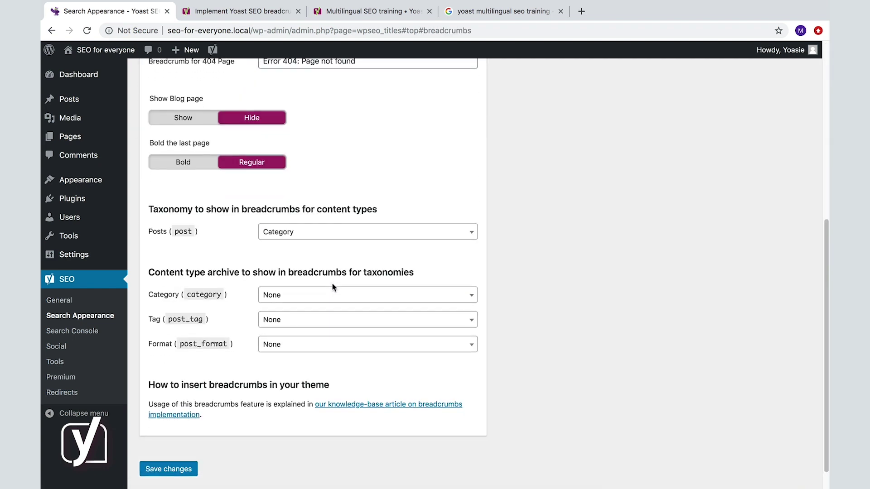
pyautogui.click(296, 296)
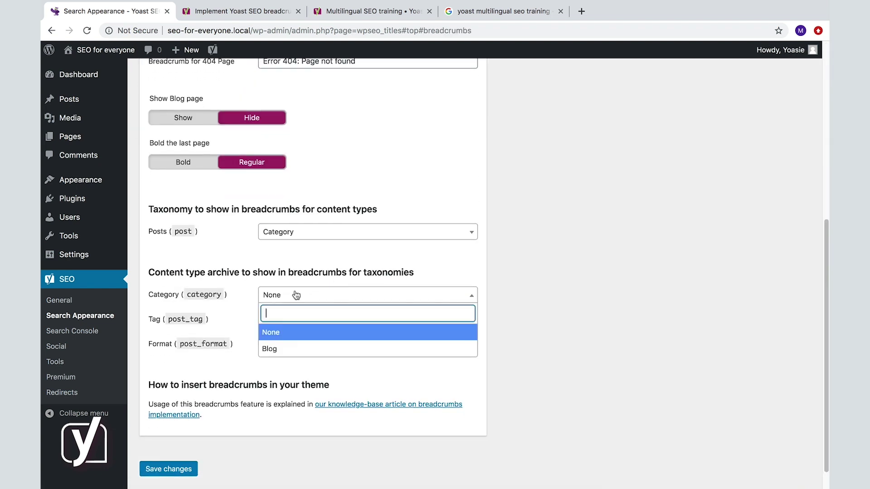
pyautogui.click(281, 350)
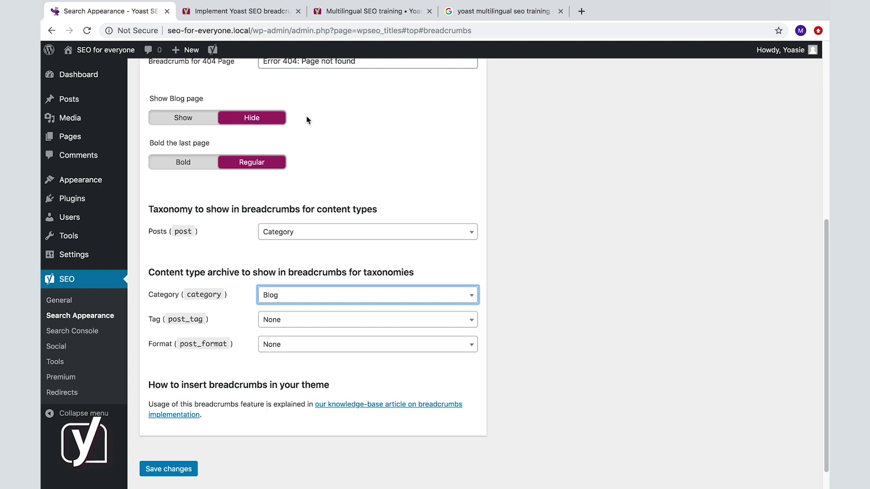
# Switch the Show Blog page breadcrumb option to Show
pyautogui.click(181, 122)
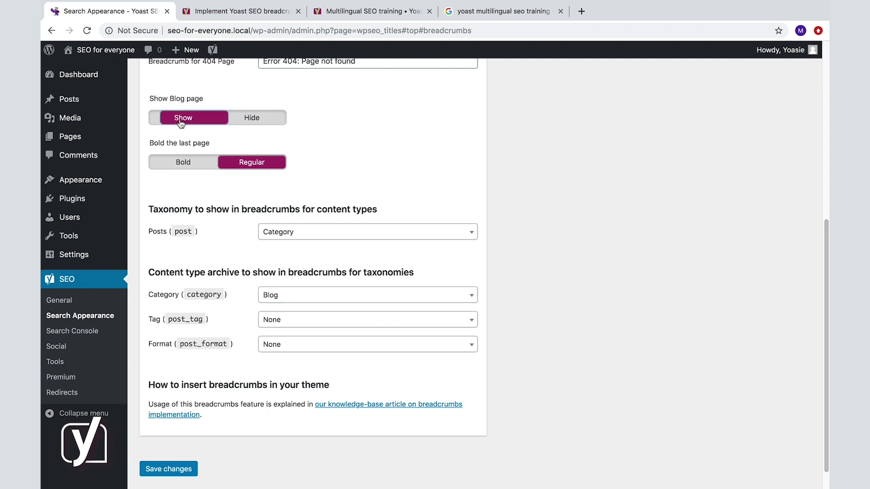
pyautogui.click(249, 123)
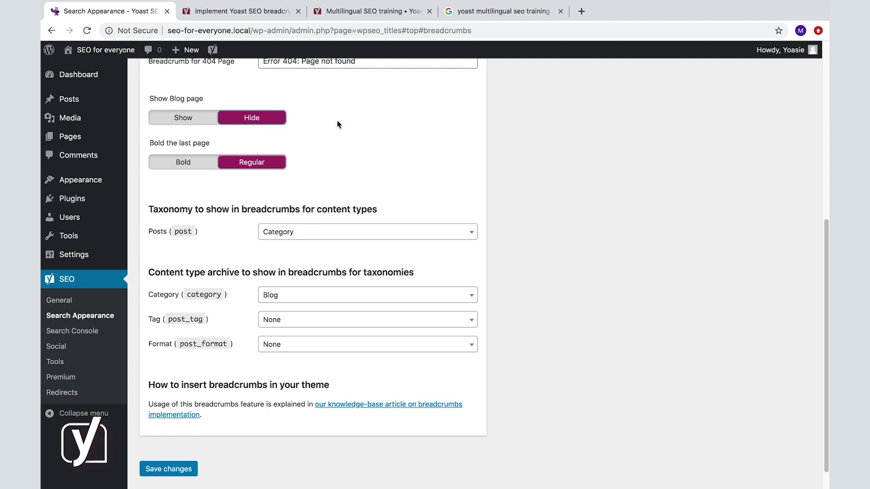
pyautogui.click(186, 120)
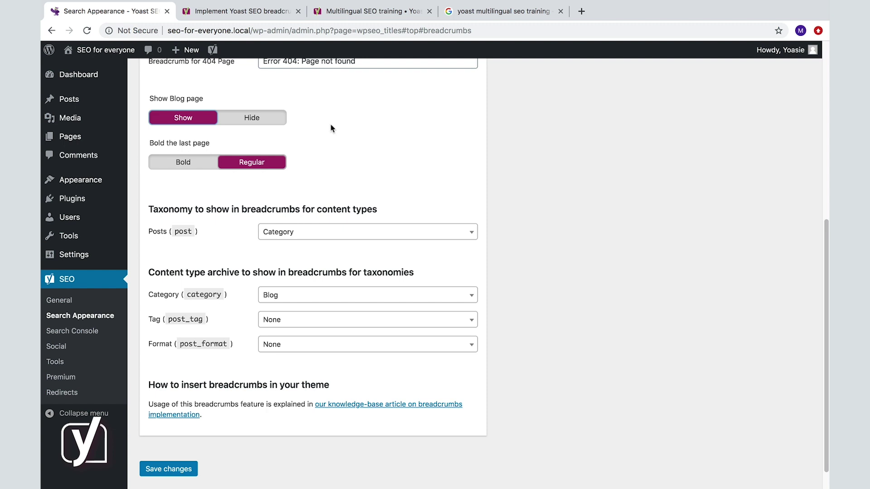
# Confirm the Category archive breadcrumb is still set to Blog
pyautogui.scroll(-1, 330, 198)
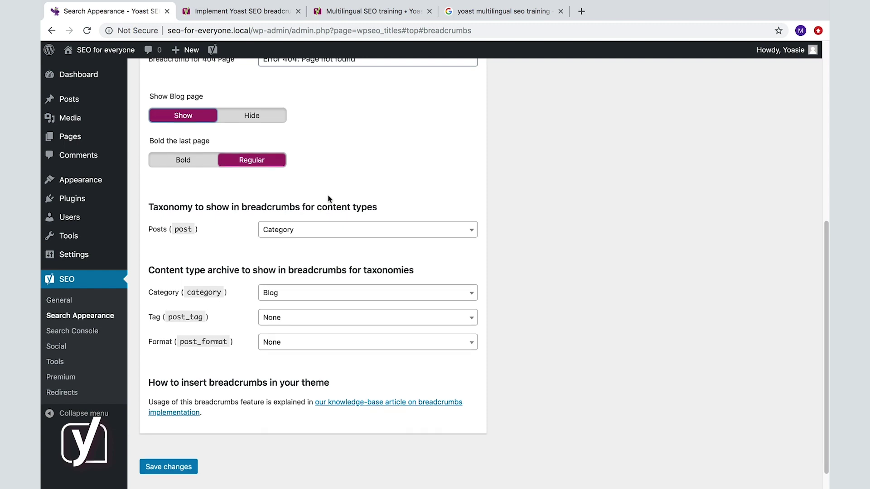
pyautogui.scroll(-1, 330, 199)
pyautogui.click(286, 268)
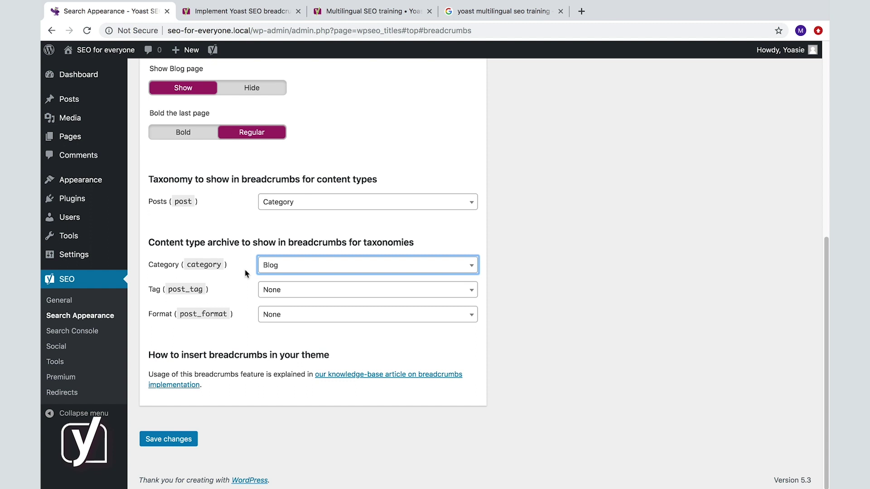
pyautogui.click(296, 271)
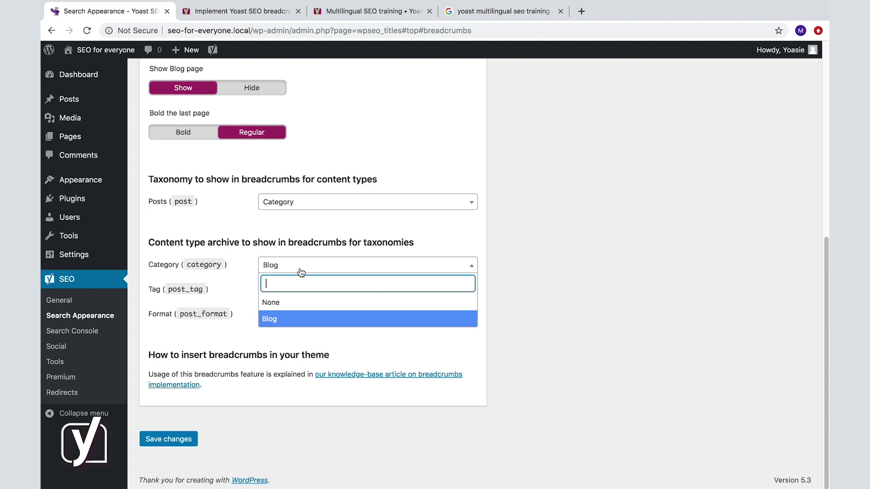
pyautogui.click(301, 272)
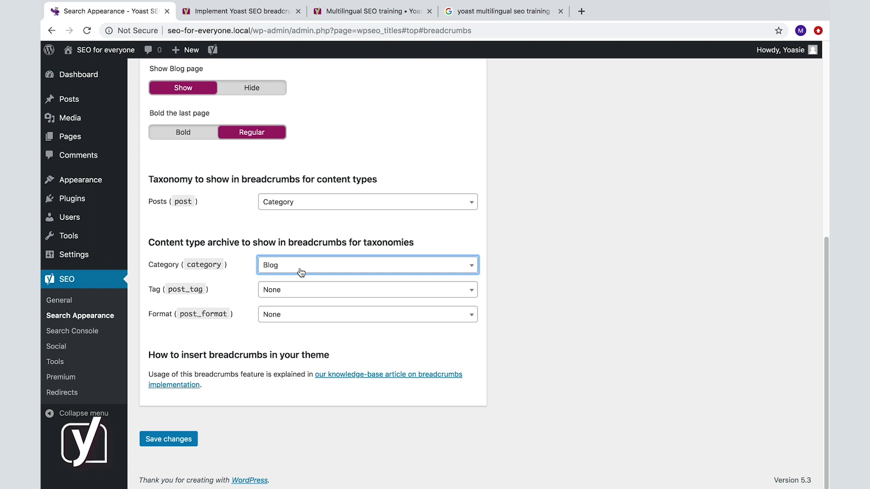